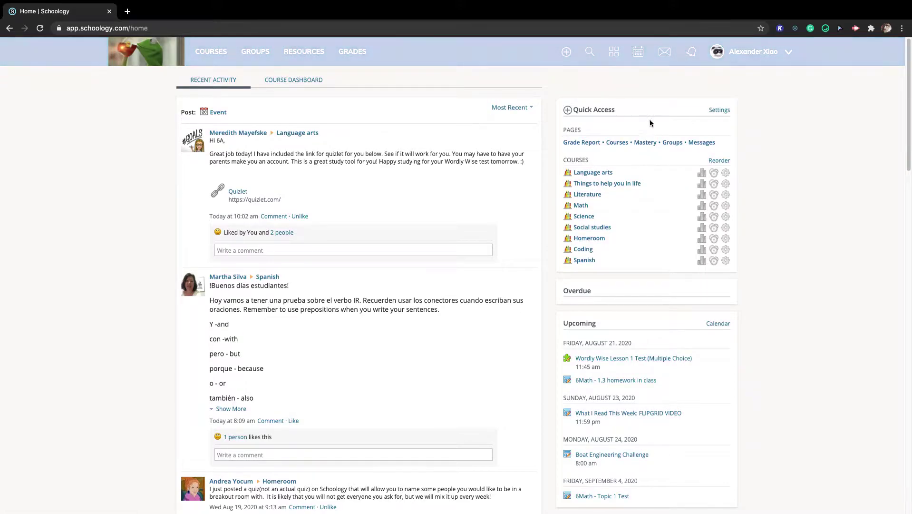
Open the grade report and highlight Literature's A (100%) grade
left_click_drag(627, 106, 566, 112)
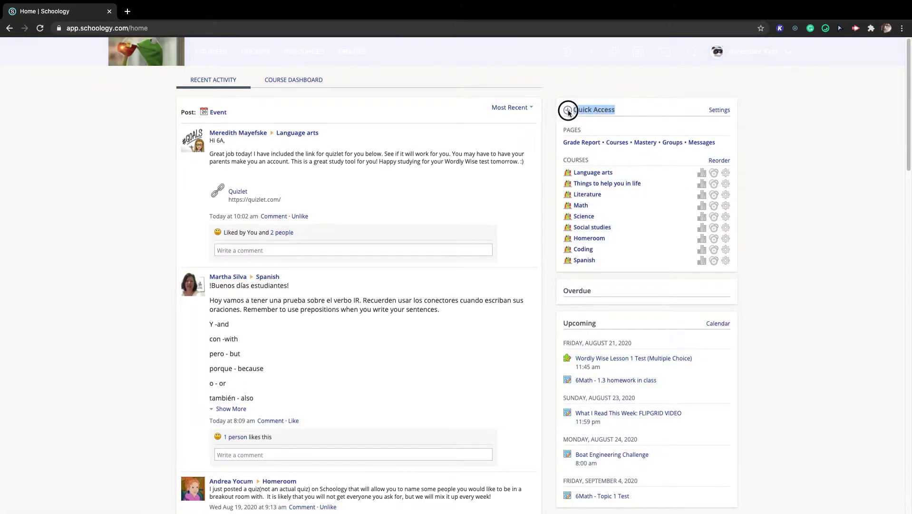
left_click(577, 144)
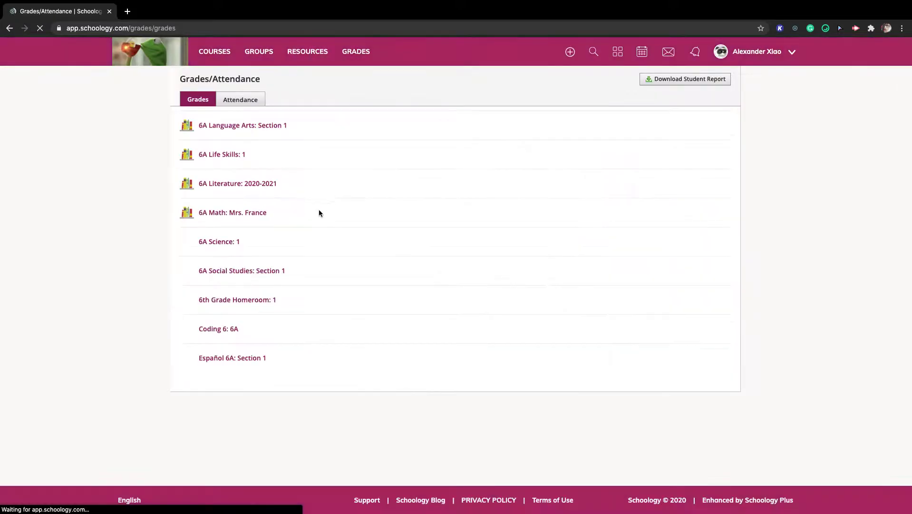
left_click(705, 184)
left_click_drag(706, 184, 726, 185)
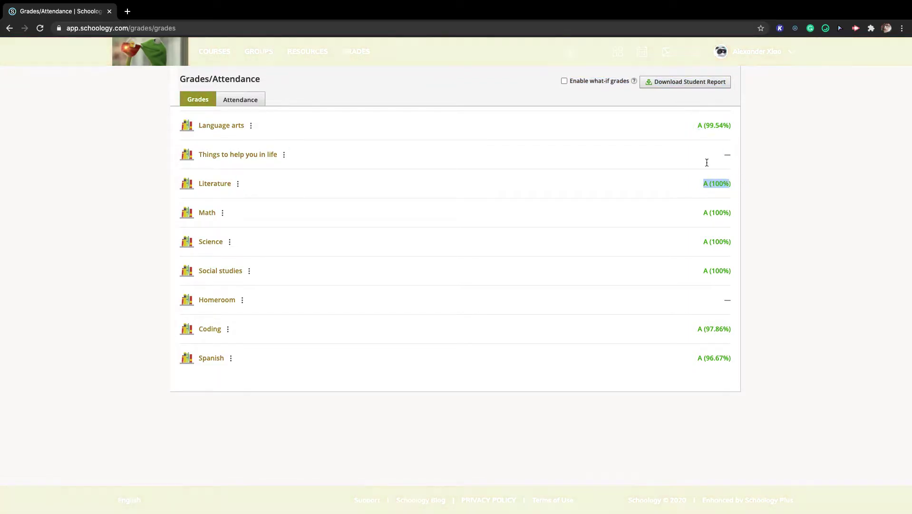
Return home, open the Language arts course, and open and close its course options
left_click(128, 49)
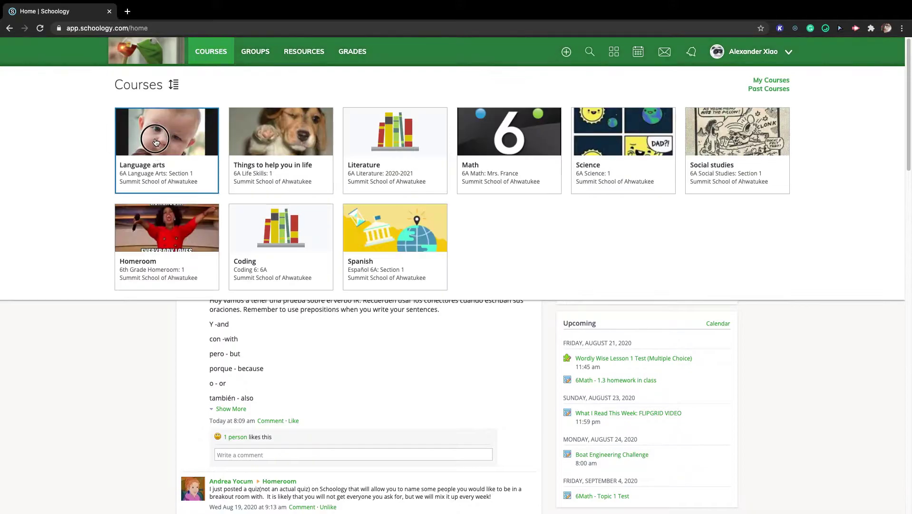
left_click(174, 171)
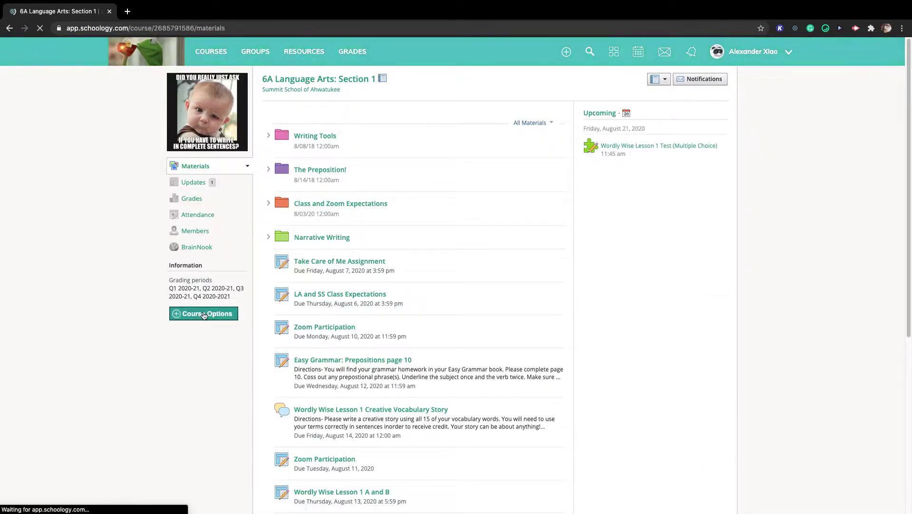
left_click(207, 313)
left_click(259, 103)
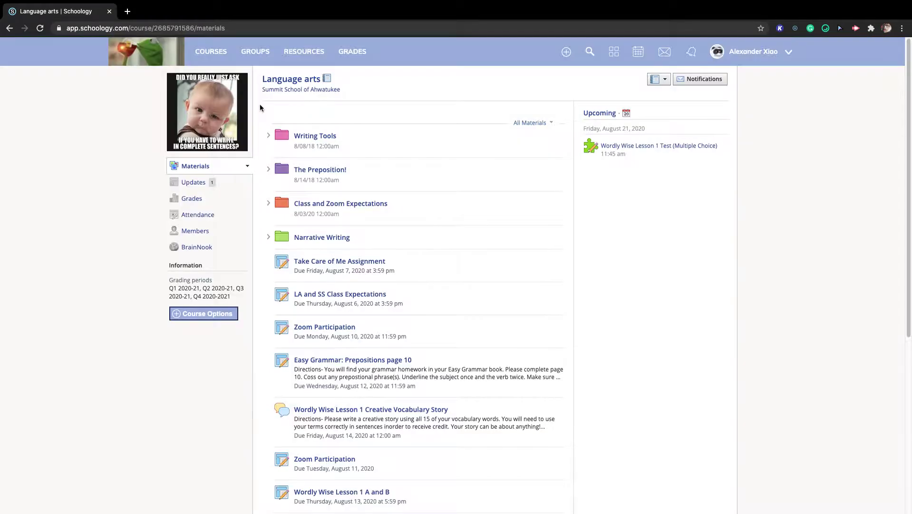
left_click(204, 313)
triple_click(336, 137)
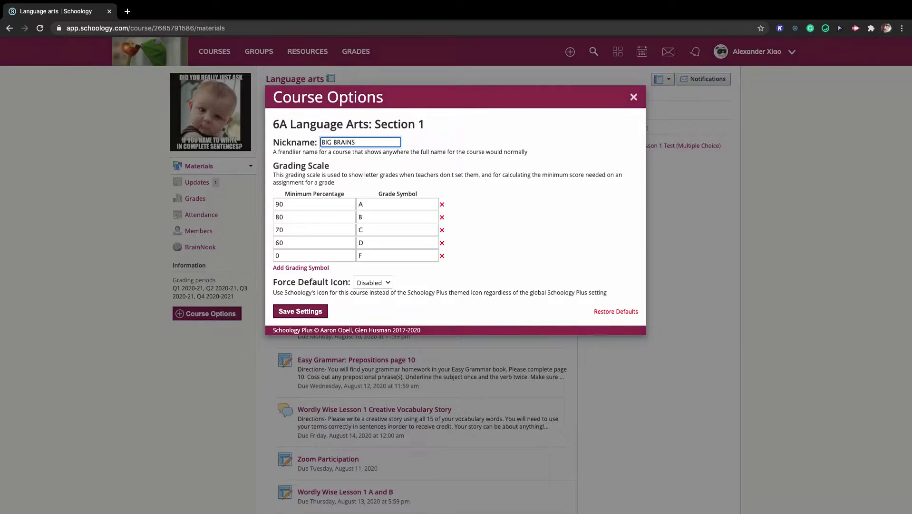
double_click(360, 204)
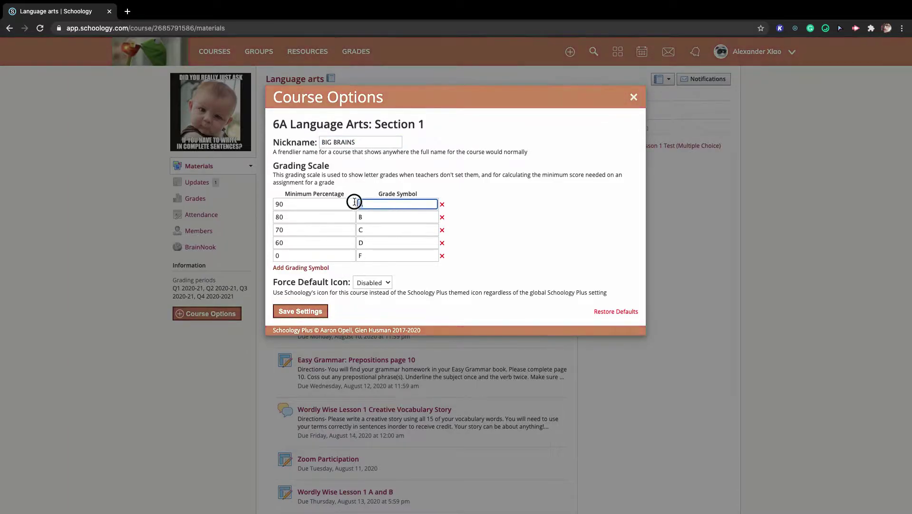
type("f")
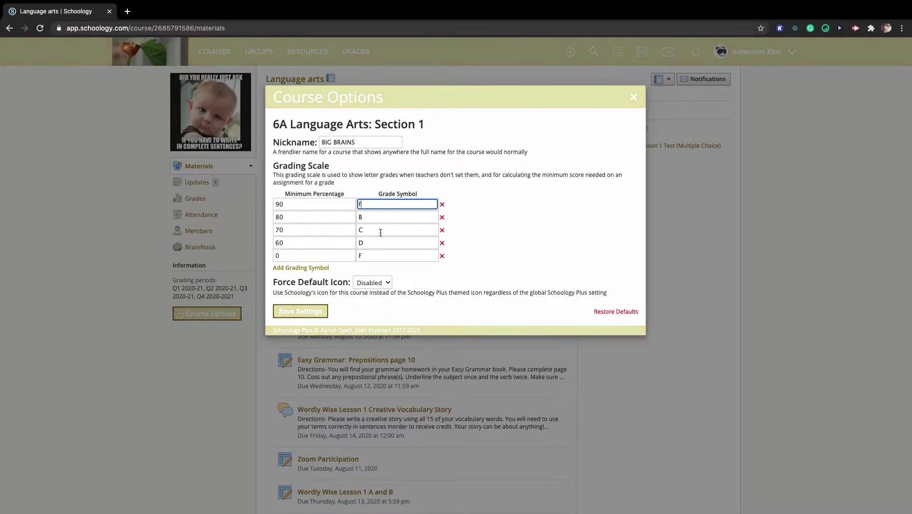
double_click(377, 254)
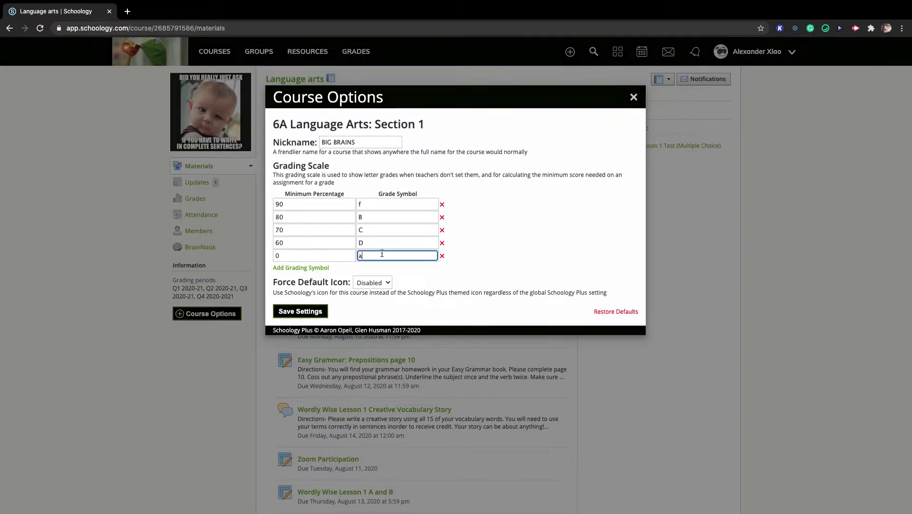
left_click(634, 95)
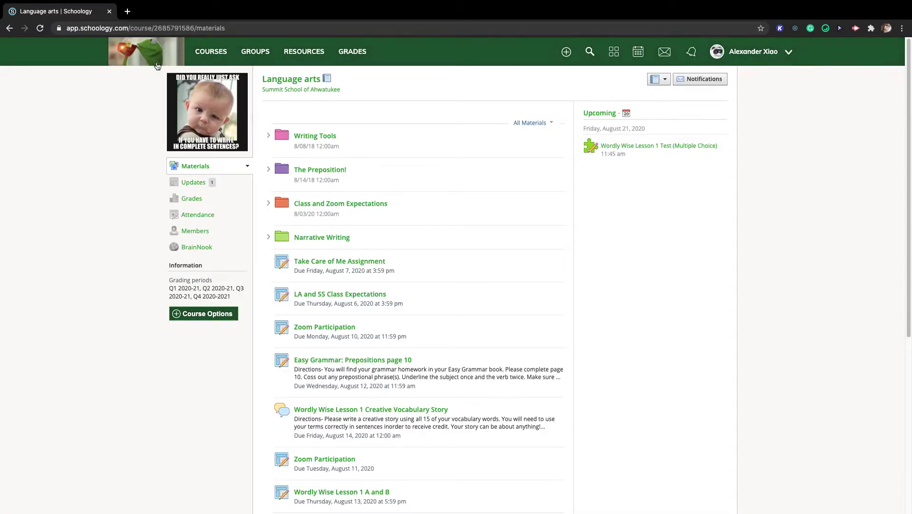
Return to the home feed and scroll down to the comment recommending the Schoology Plus extension
left_click(177, 57)
left_click(212, 52)
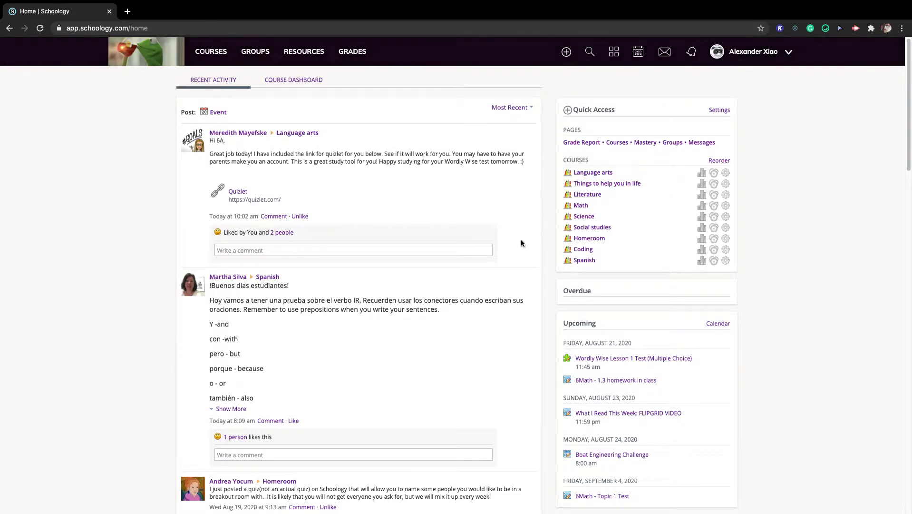
scroll(476, 314, "down", 5)
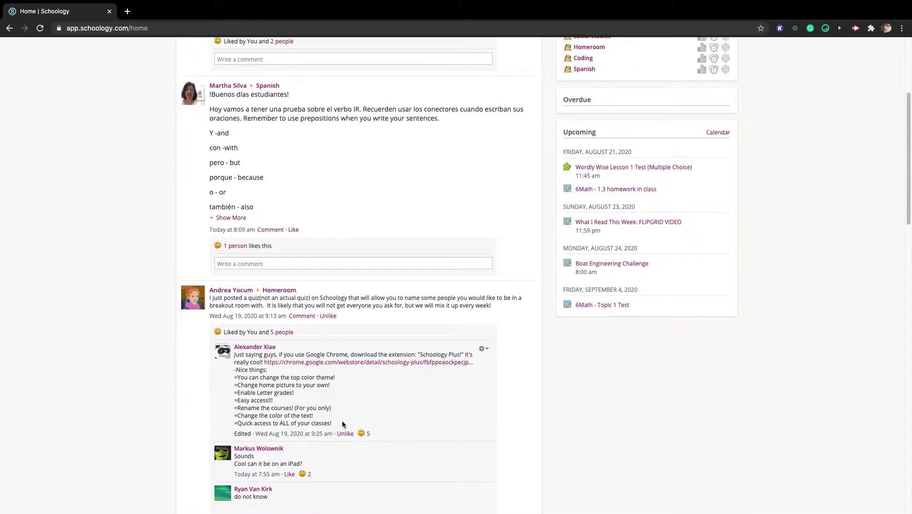
Open the Schoology Plus Chrome Web Store listing and highlight its title and overview
left_click(385, 362)
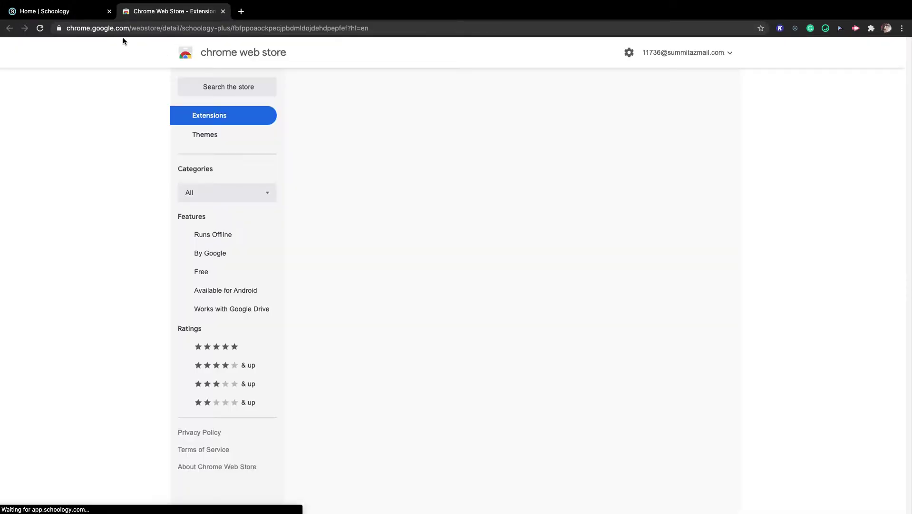
left_click(301, 28)
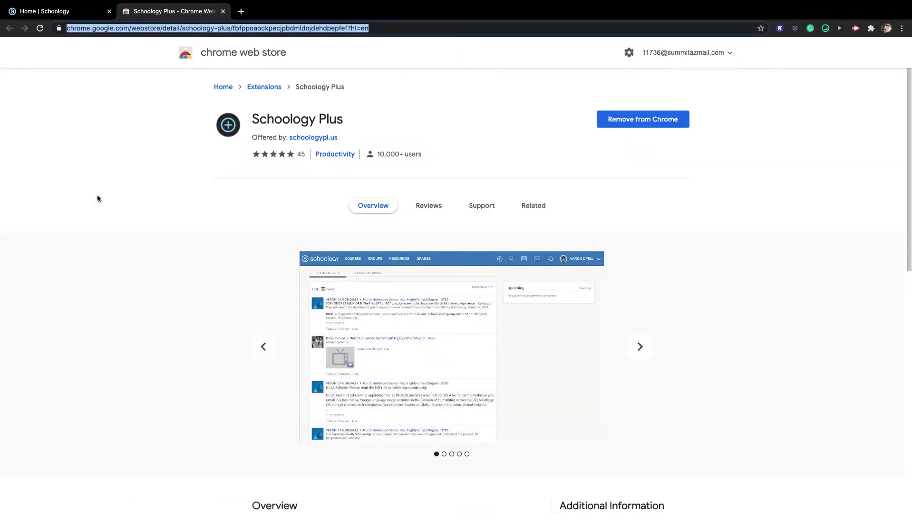
left_click(150, 192)
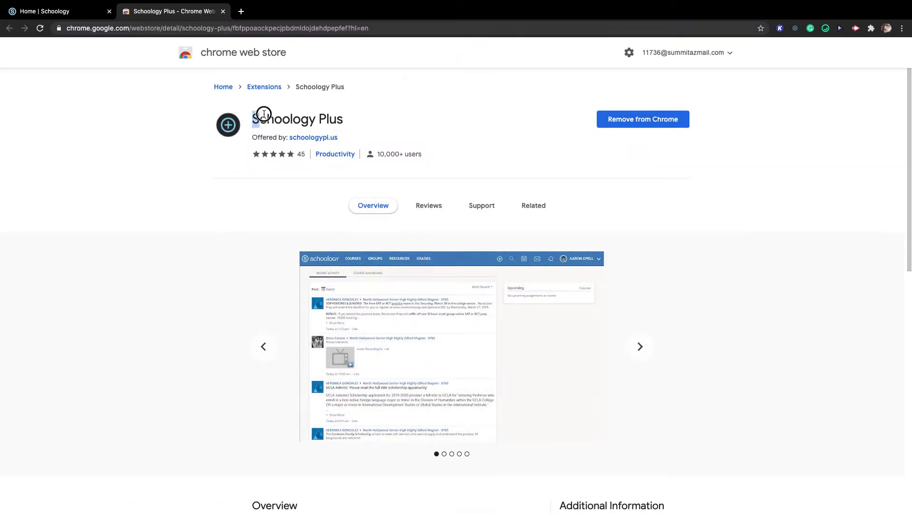
left_click_drag(264, 114, 323, 138)
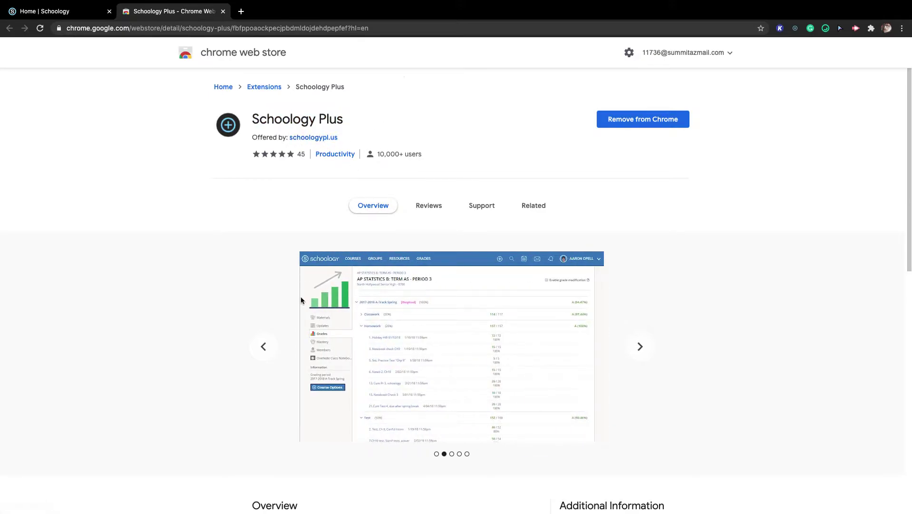
scroll(414, 311, "down", 6)
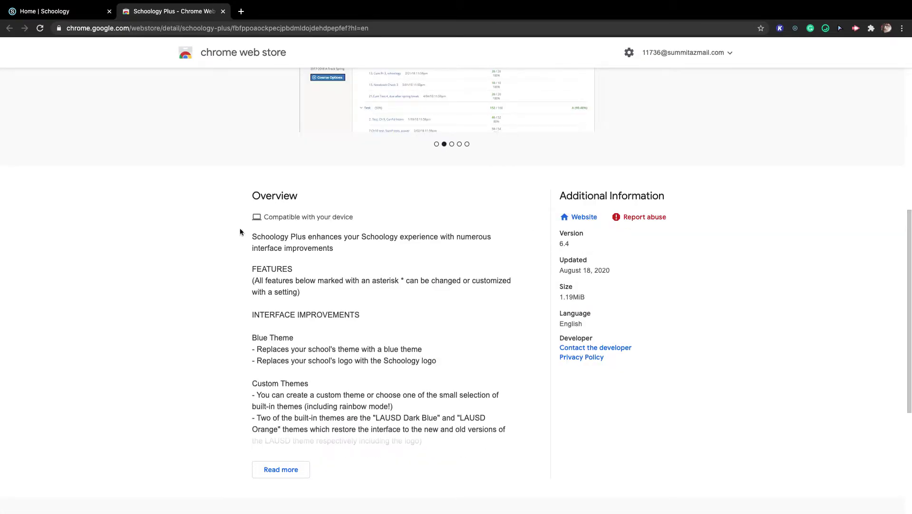
left_click_drag(272, 223, 399, 236)
left_click(419, 261)
Expand the full Schoology Plus description and read through its features down to Announcements
scroll(392, 393, "down", 4)
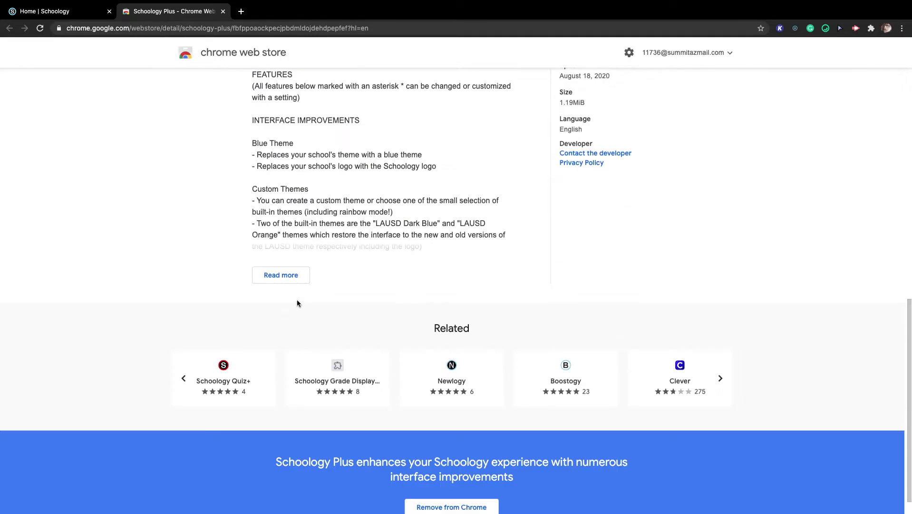
left_click(279, 279)
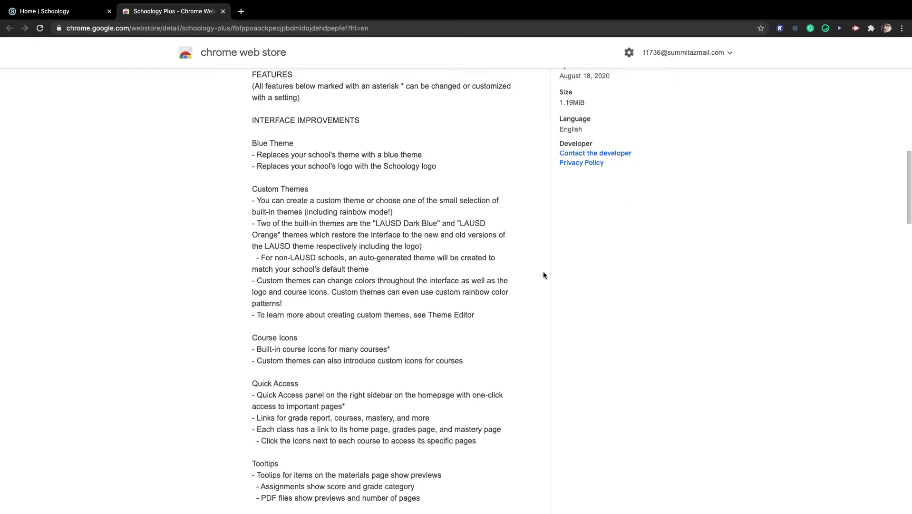
scroll(379, 257, "down", 20)
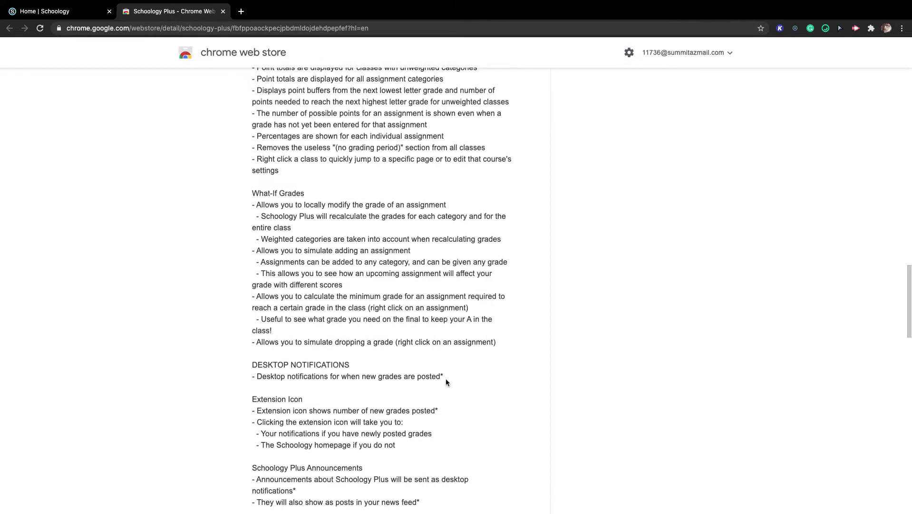
scroll(453, 385, "down", 6)
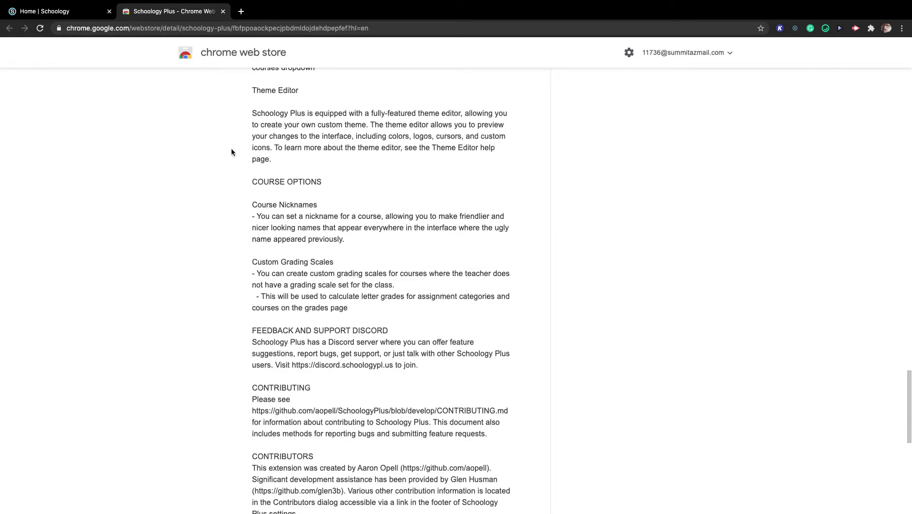
scroll(271, 180, "up", 1)
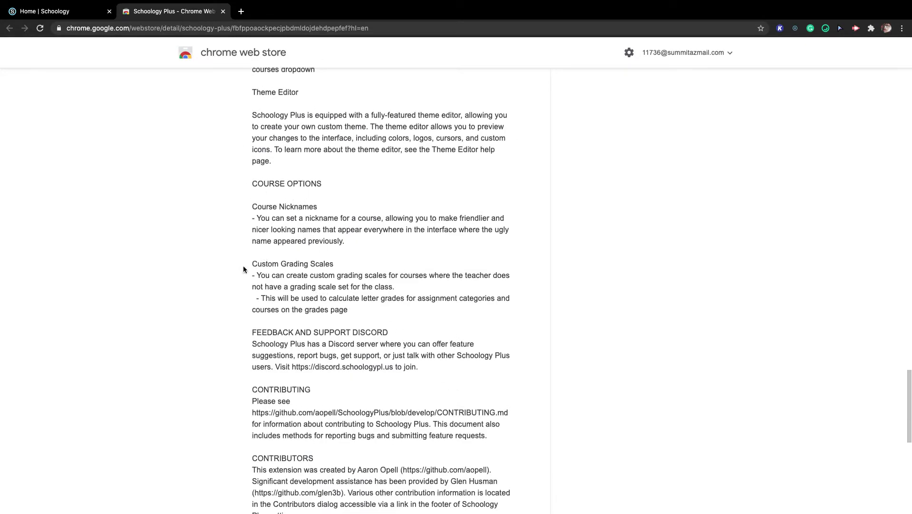
left_click_drag(243, 269, 338, 264)
left_click(342, 302)
scroll(312, 345, "down", 5)
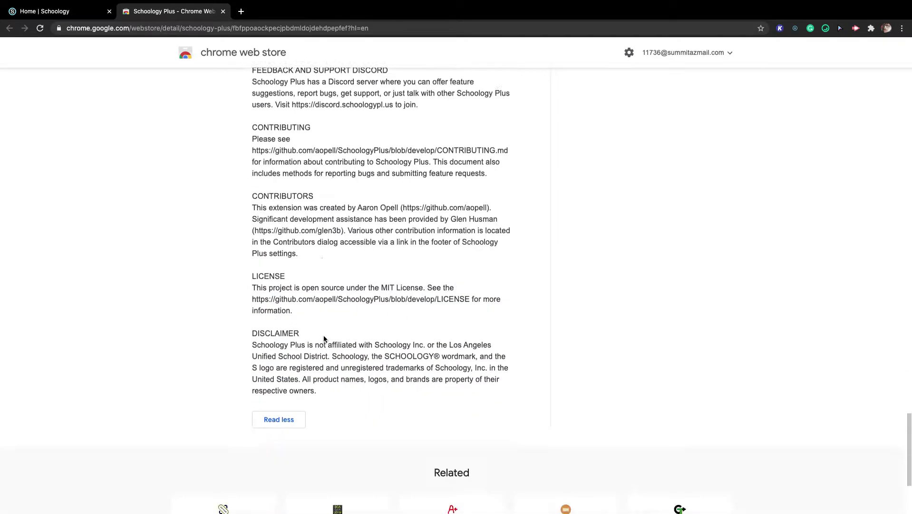
scroll(324, 337, "up", 10)
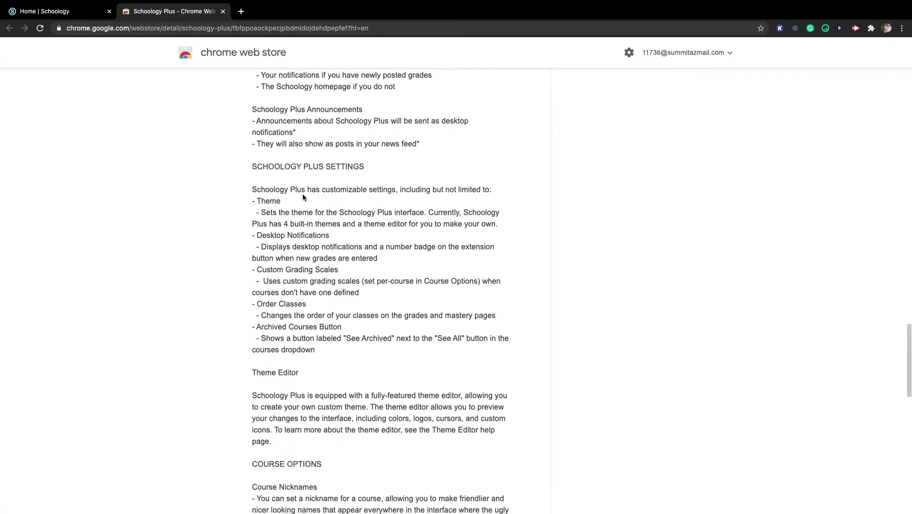
scroll(303, 197, "up", 2)
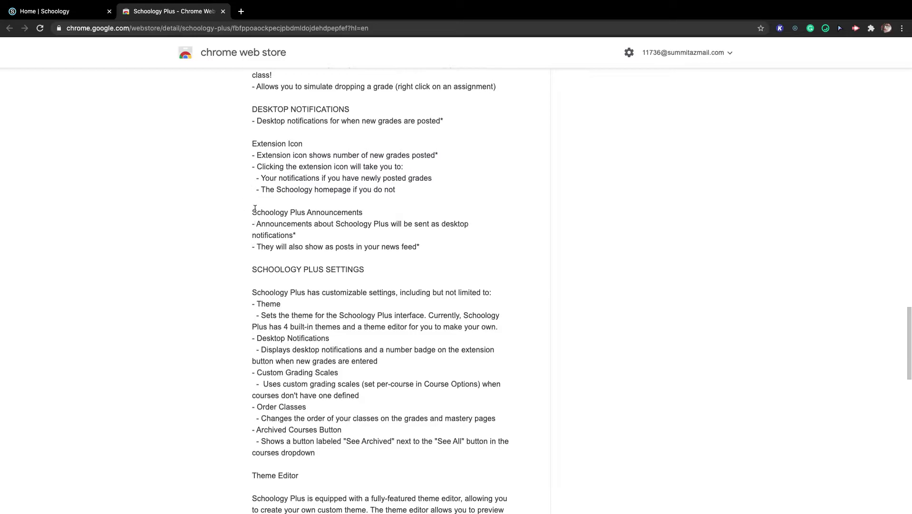
left_click_drag(370, 207, 381, 211)
left_click(399, 225)
scroll(390, 279, "up", 14)
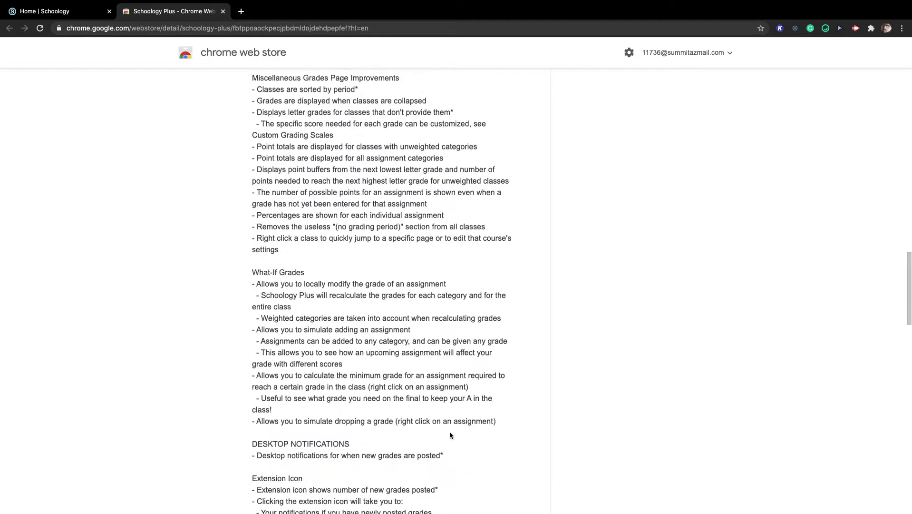
Close the Chrome Web Store and duplicate Schoology home tabs, then open the Schoology Plus Theme Editor
left_click(223, 11)
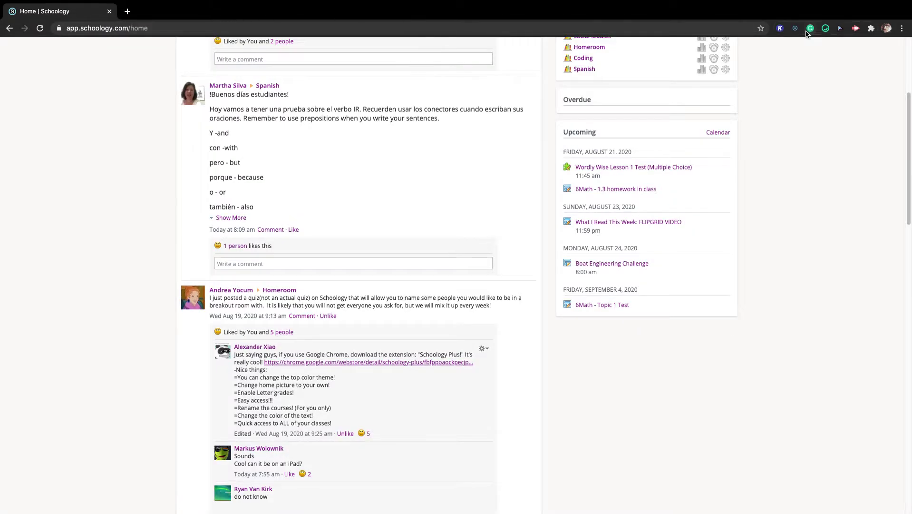
scroll(750, 122, "up", 4)
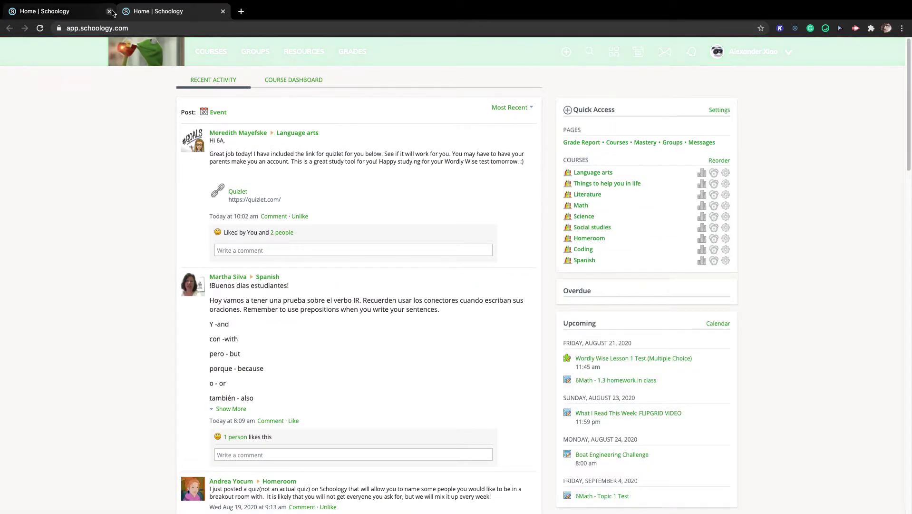
left_click(110, 12)
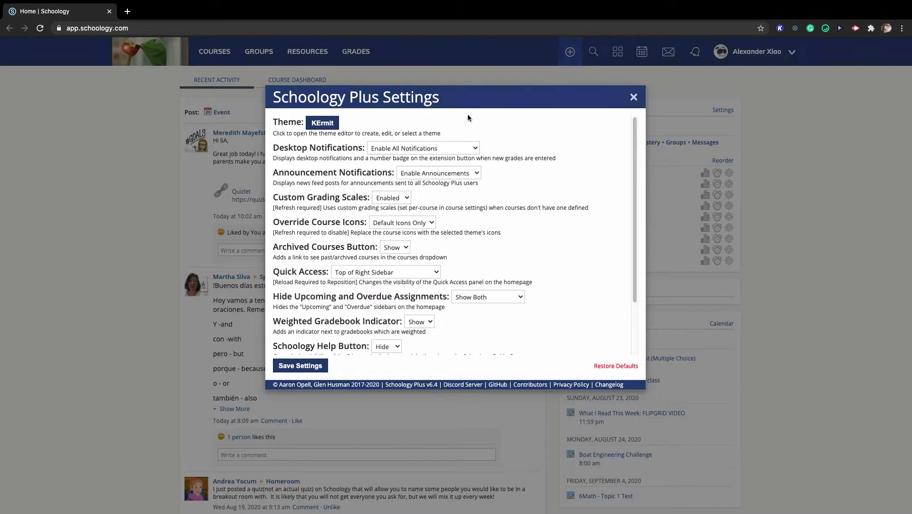
left_click(324, 124)
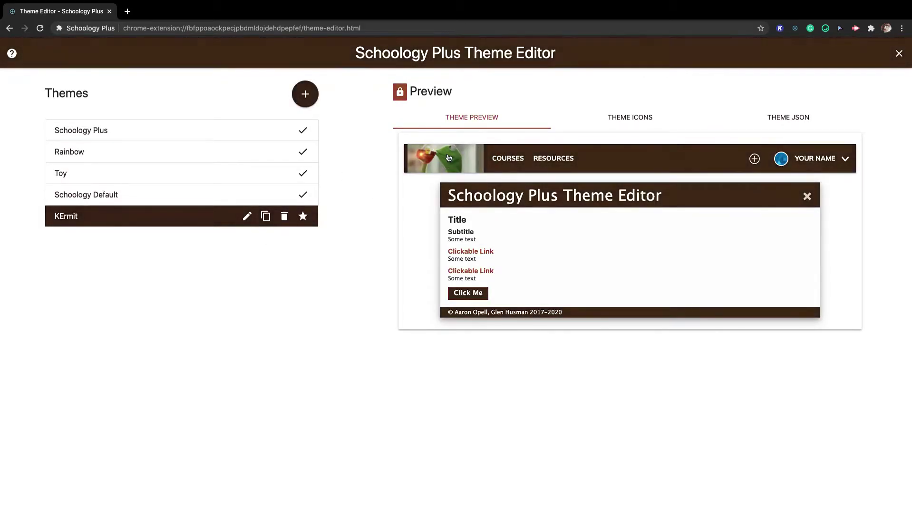
Open the KErmit theme, check its icons and JSON, and delete the E so it reads 'Krmit'
left_click(253, 216)
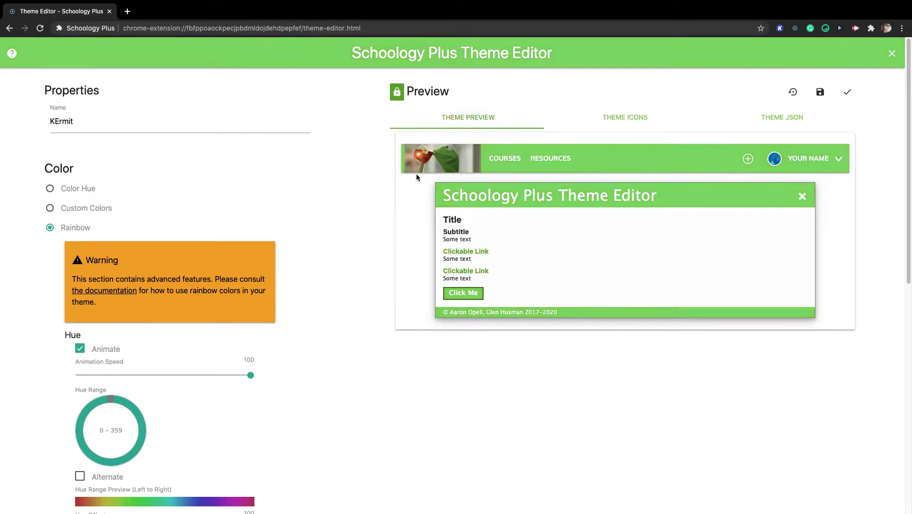
left_click(596, 125)
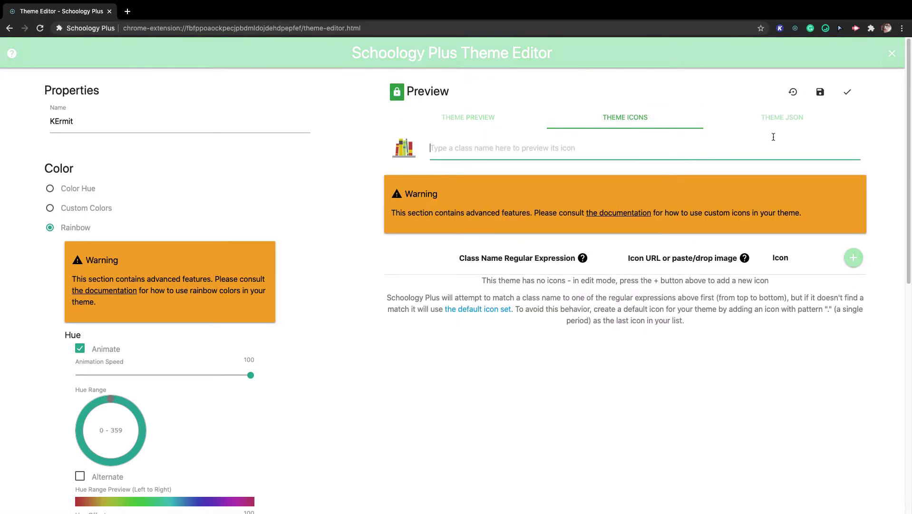
left_click(778, 115)
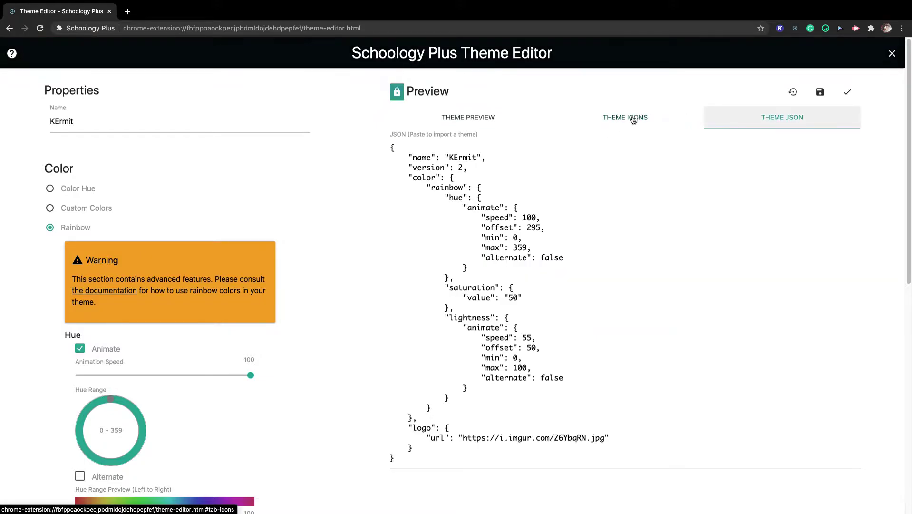
left_click(679, 124)
left_click(770, 124)
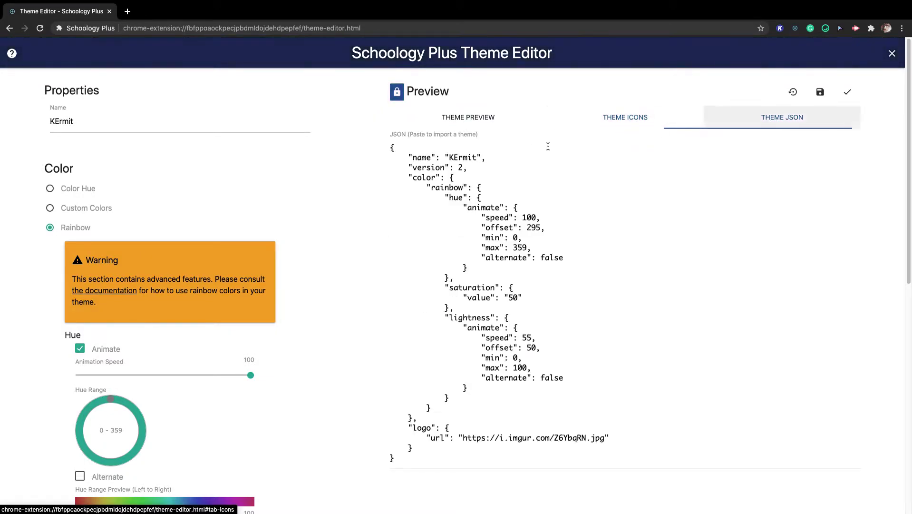
double_click(461, 156)
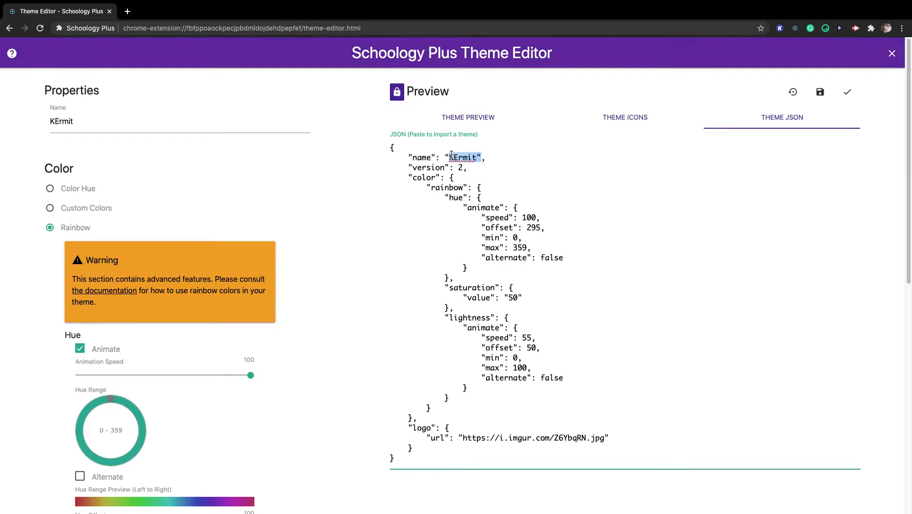
left_click(462, 154)
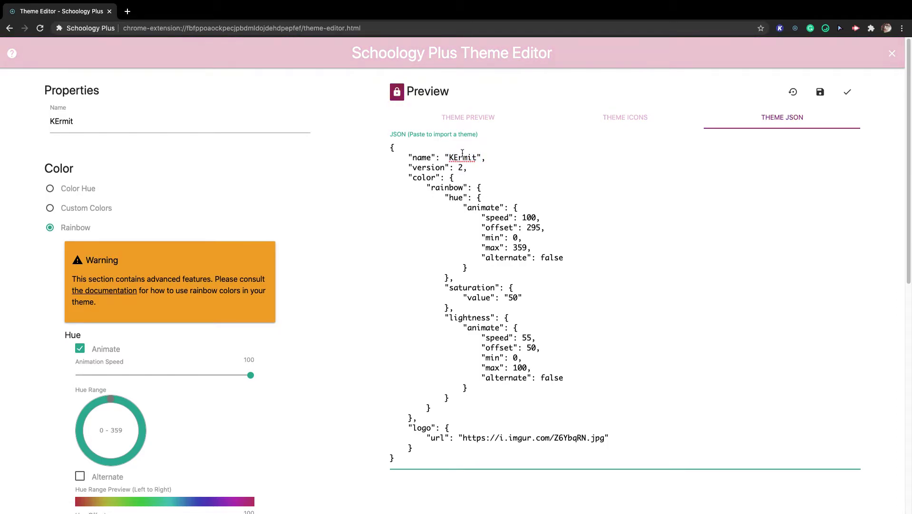
key("BackSpace")
Review the theme preview and settings: rainbow mode with animated hue and lightness, custom logo
left_click(498, 182)
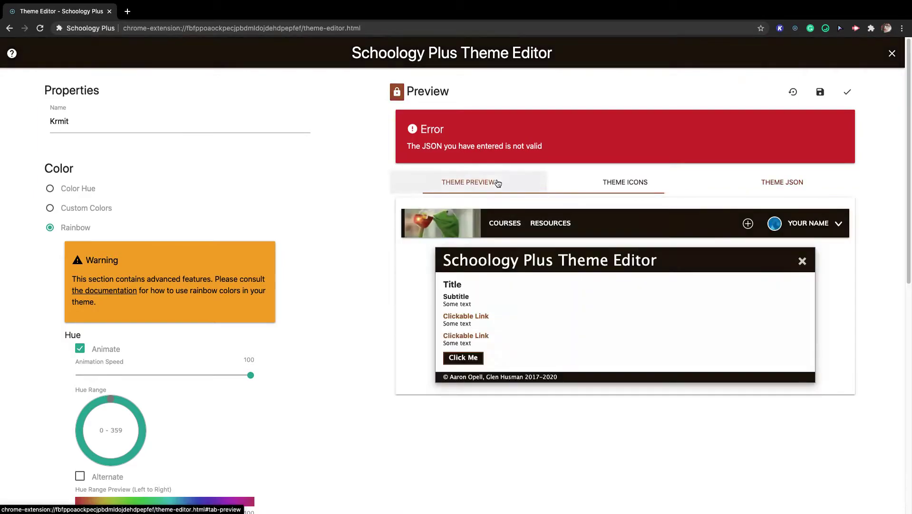
scroll(168, 400, "down", 3)
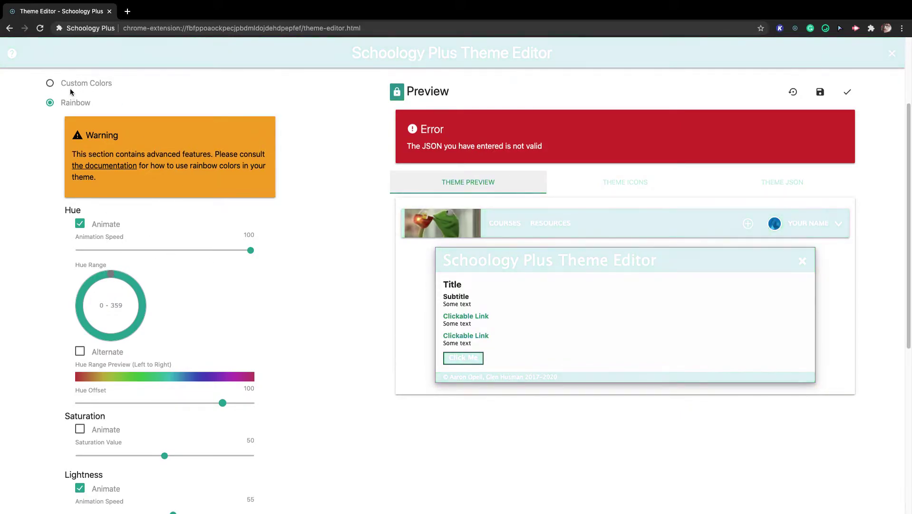
scroll(159, 294, "down", 2)
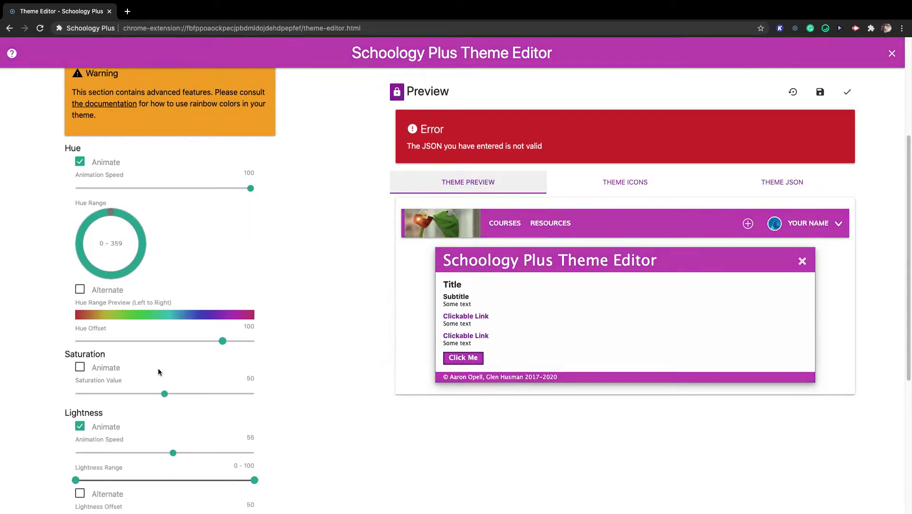
scroll(158, 366, "down", 4)
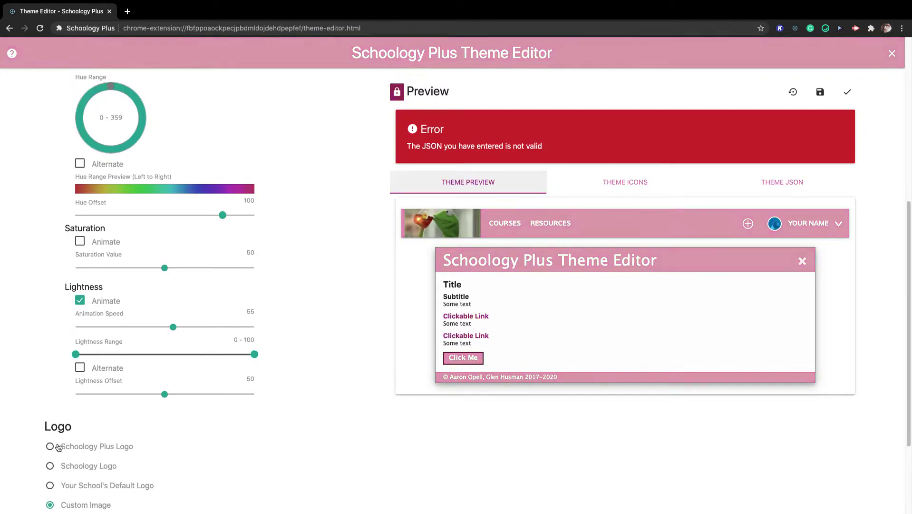
scroll(55, 505, "down", 4)
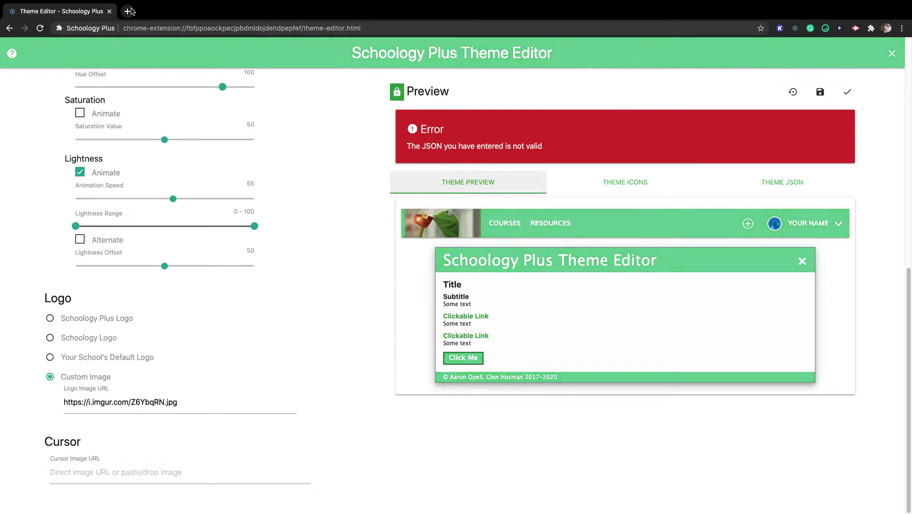
scroll(253, 242, "up", 6)
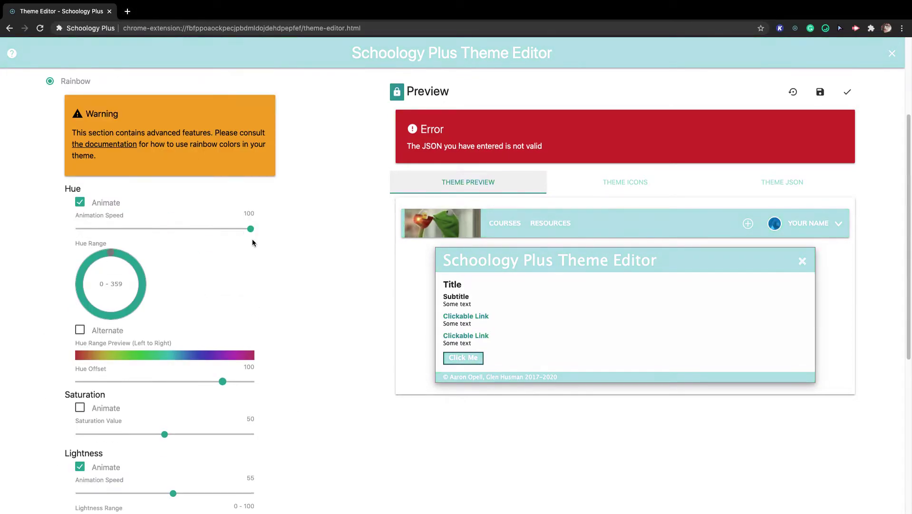
Search Google Images for 'Supreme' in a new tab
left_click(126, 10)
type("S")
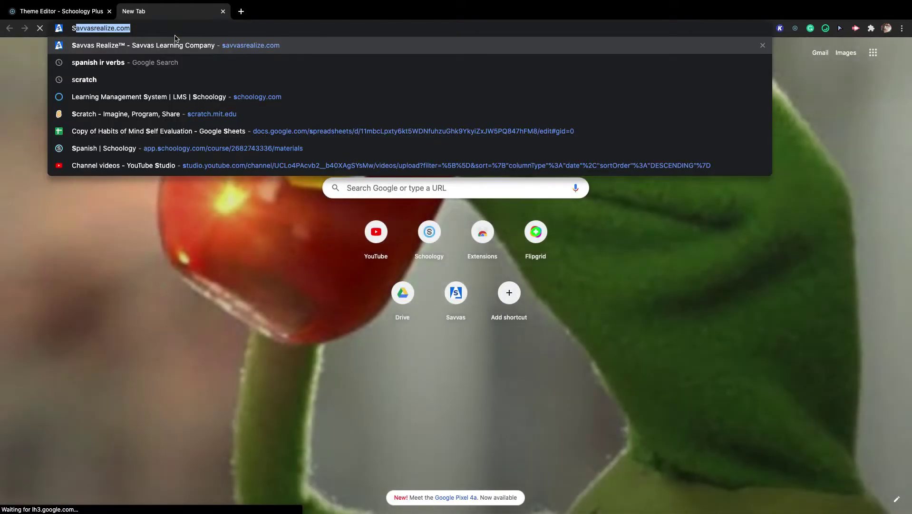
type("upreme")
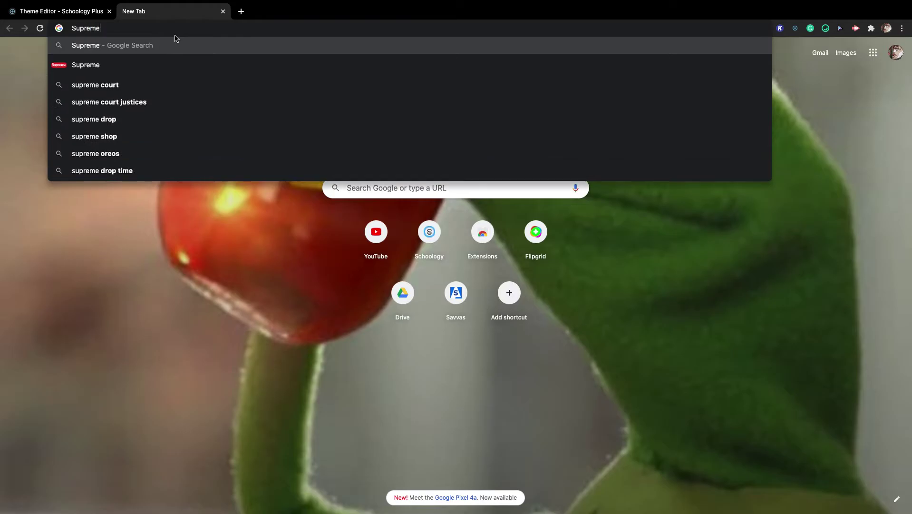
key("Return")
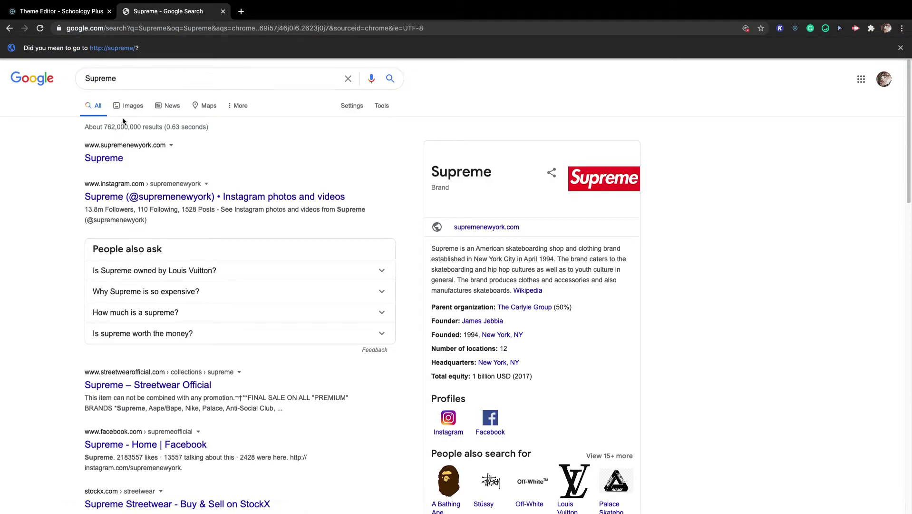
left_click(129, 109)
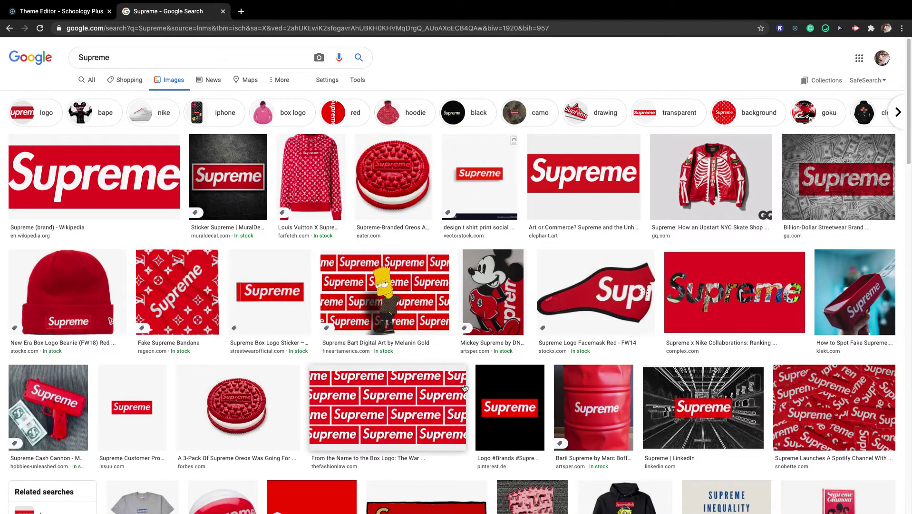
scroll(244, 322, "down", 2)
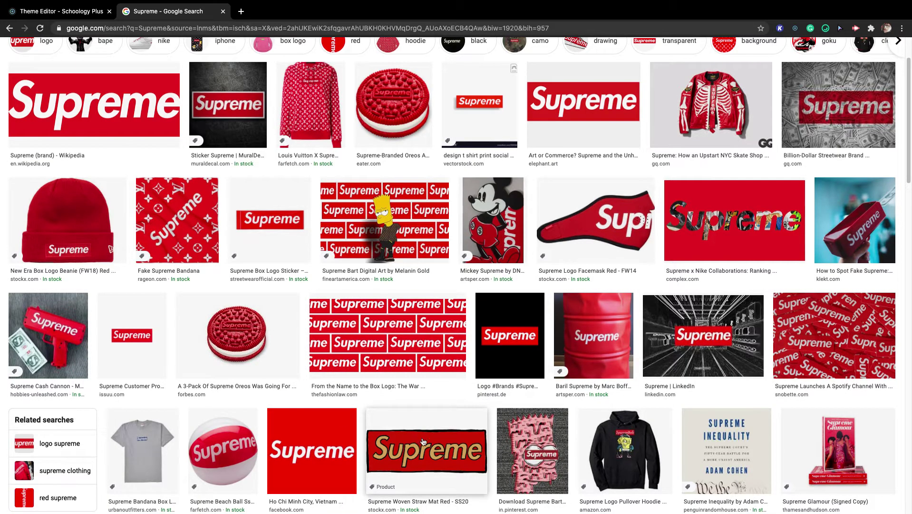
Save the Wikipedia Supreme logo image to Downloads as SUPREME.png
left_click(124, 128)
right_click(689, 127)
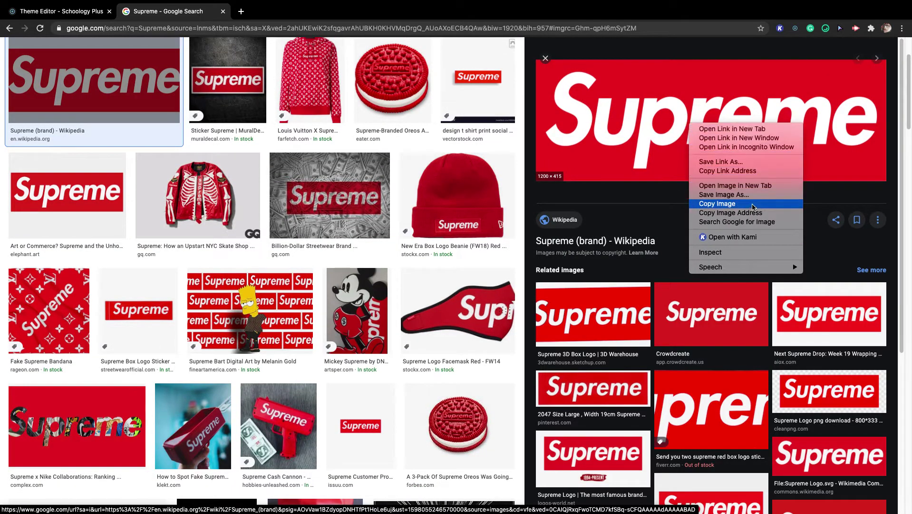
left_click(764, 198)
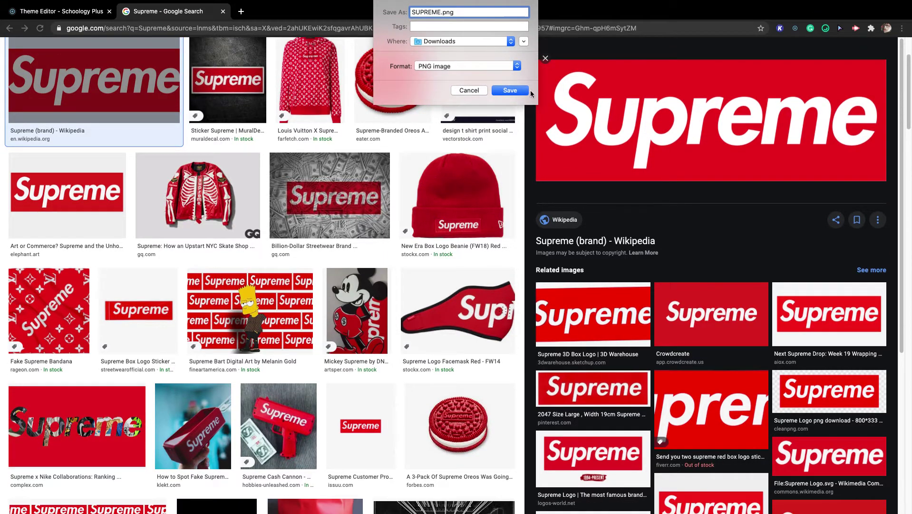
left_click(526, 91)
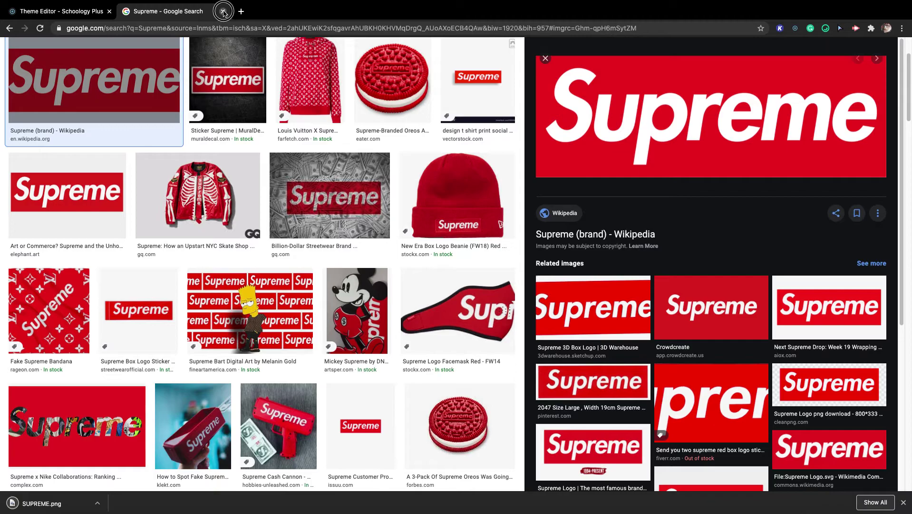
Clear the Logo Image URL and drop in SUPREME.png so the logo uses the uploaded Supreme image
left_click(223, 11)
mouse_move(101, 504)
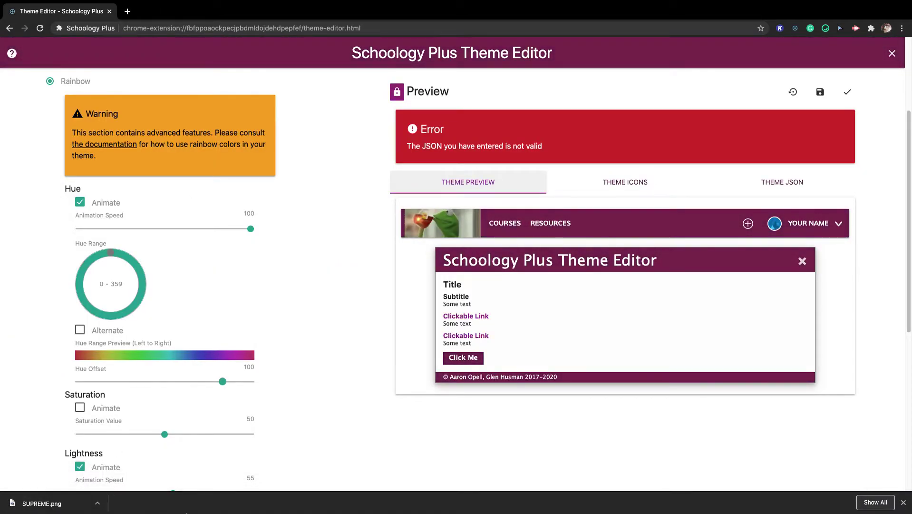
mouse_move(93, 485)
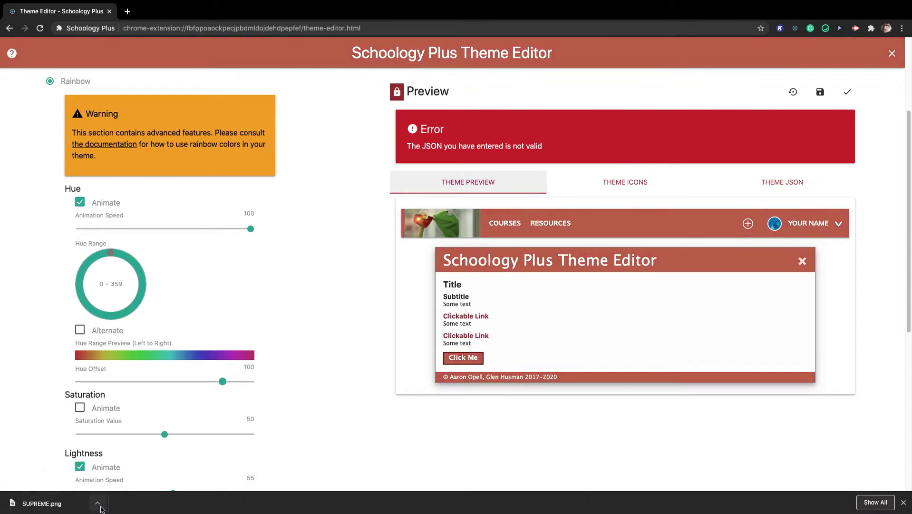
scroll(148, 300, "down", 4)
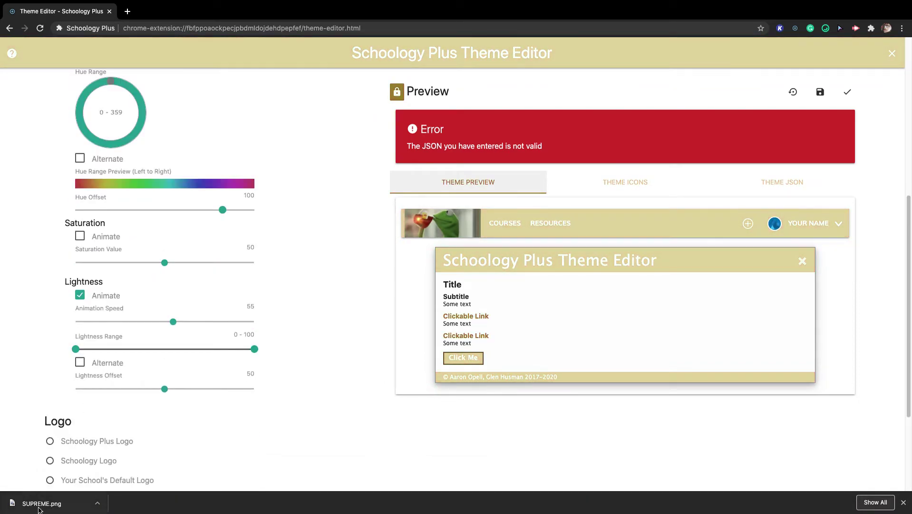
scroll(112, 414, "down", 2)
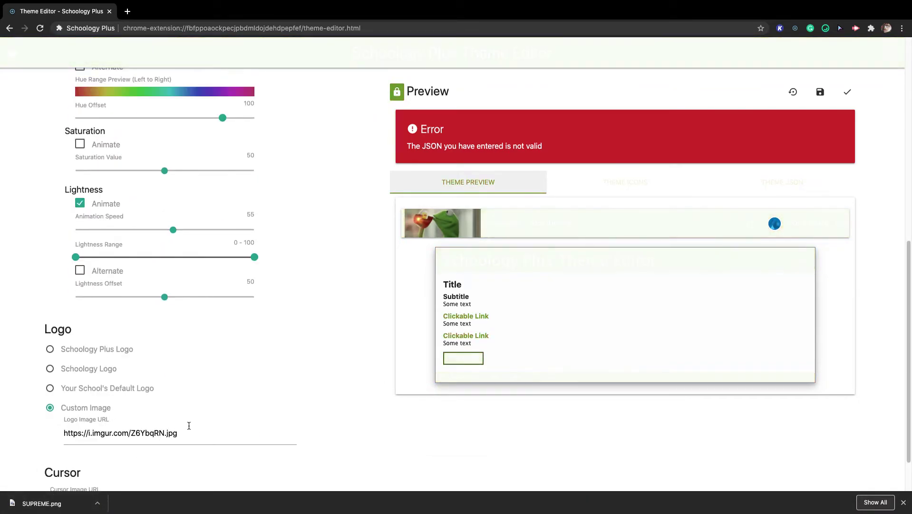
left_click_drag(189, 425, 71, 430)
key("BackSpace")
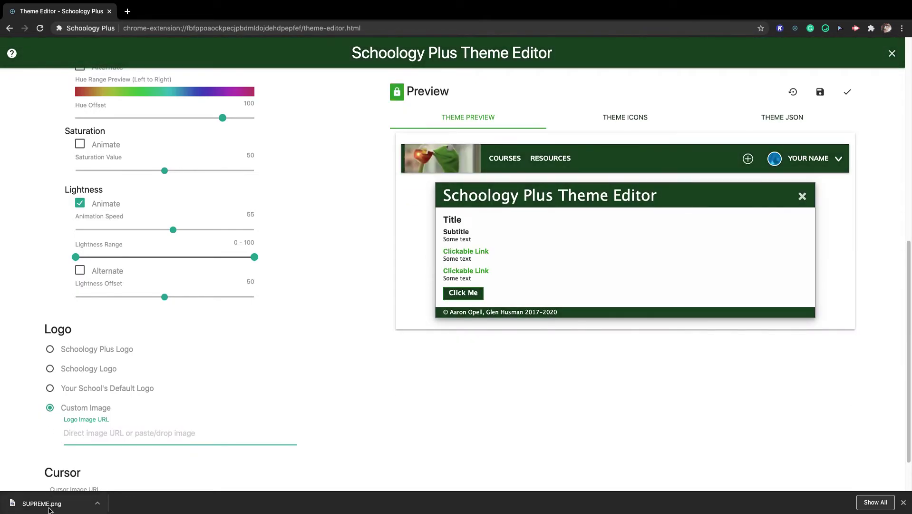
left_click_drag(49, 509, 138, 430)
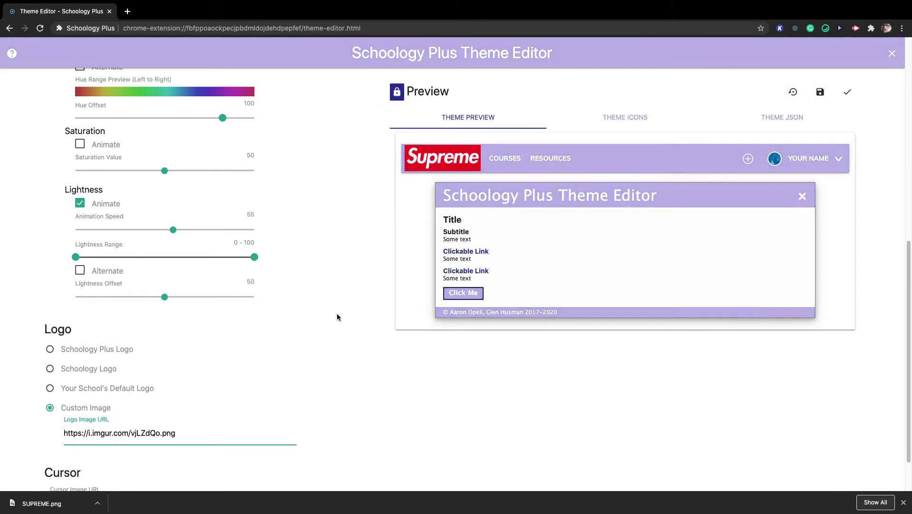
scroll(336, 313, "down", 2)
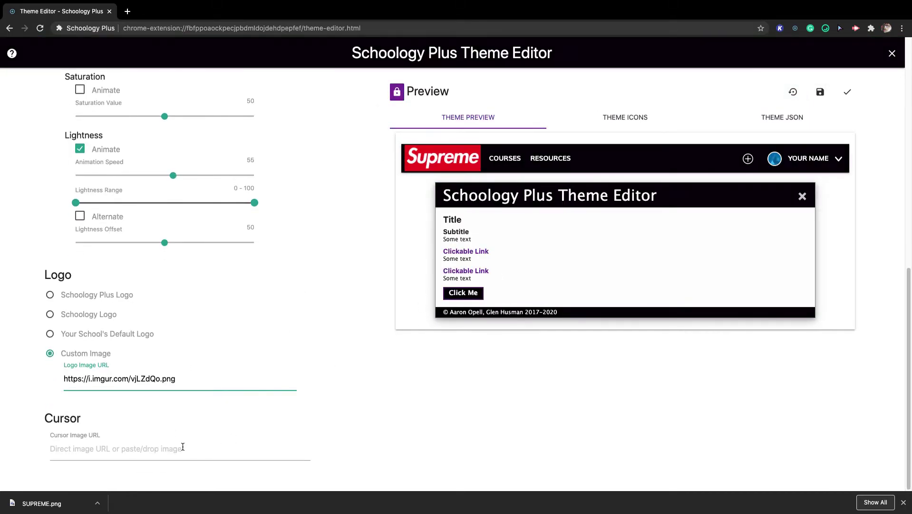
left_click(223, 457)
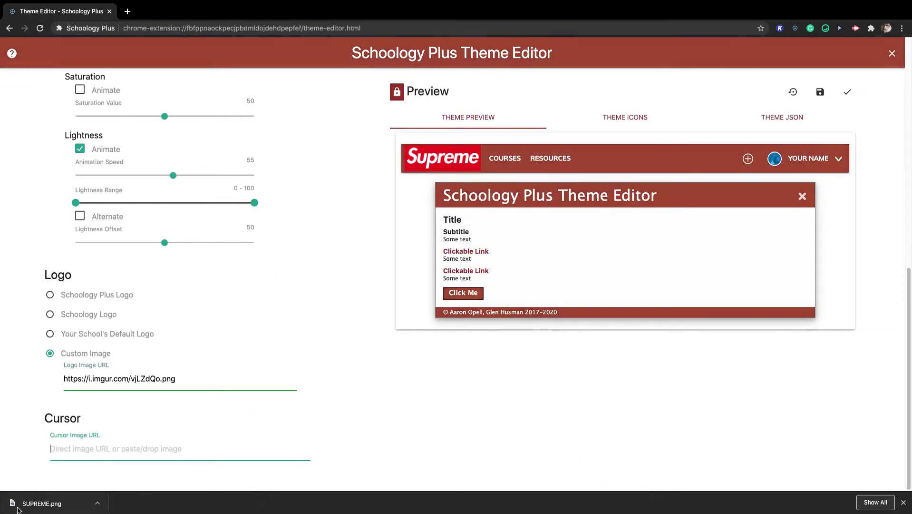
left_click_drag(41, 503, 156, 449)
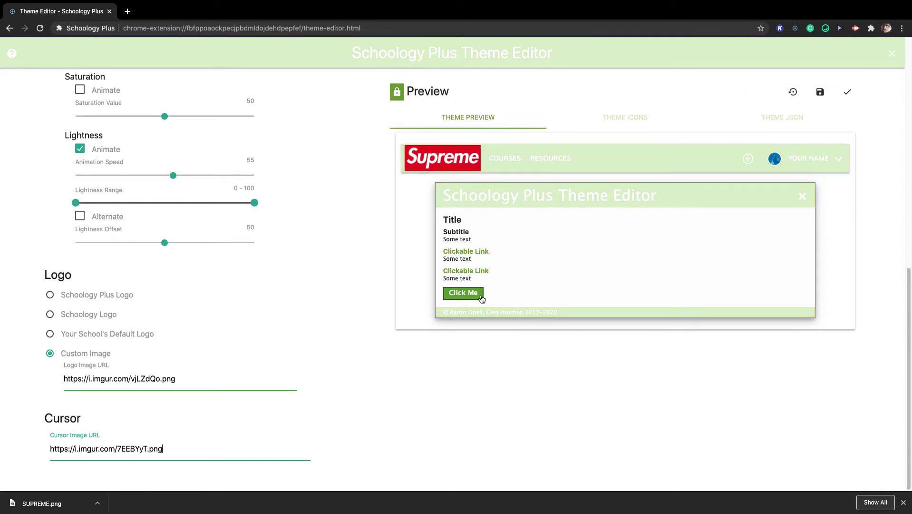
left_click(478, 298)
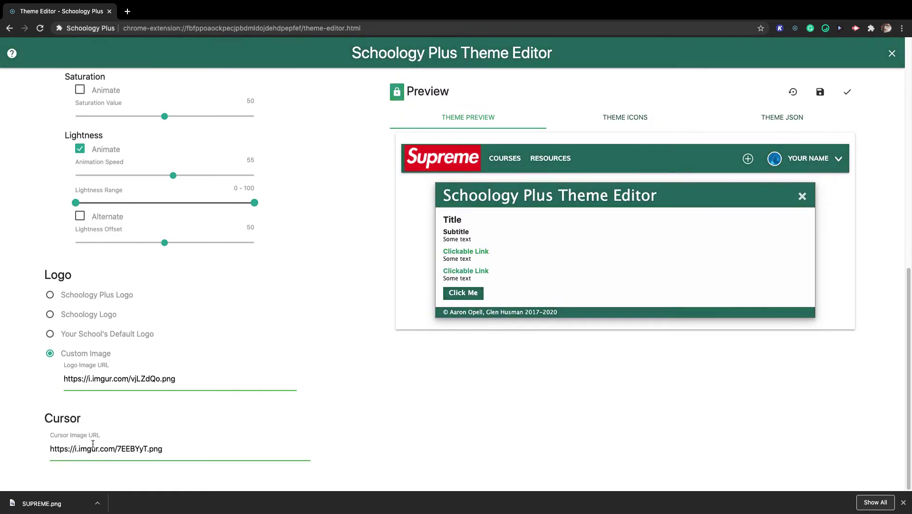
left_click(854, 94)
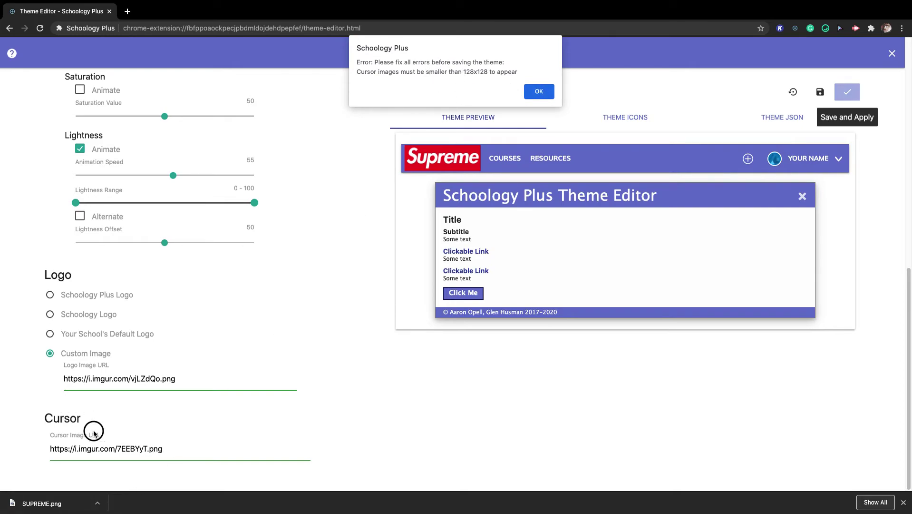
left_click(539, 87)
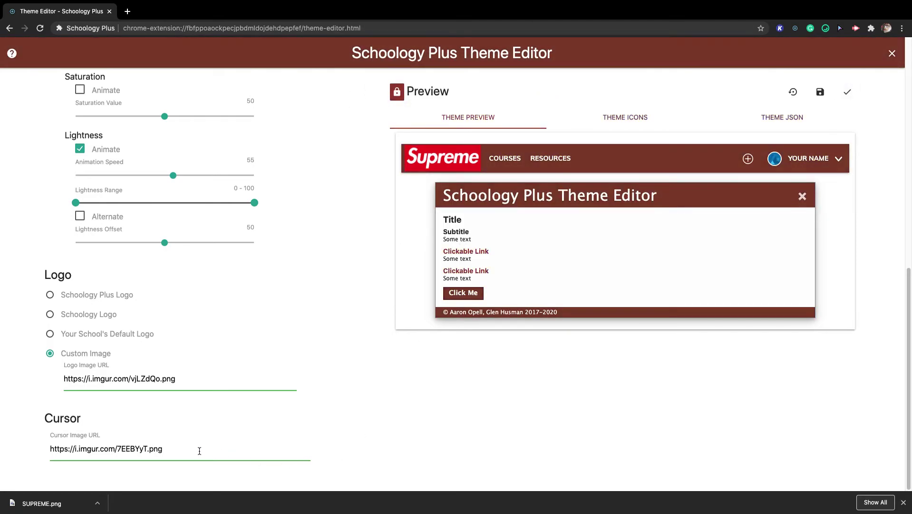
left_click_drag(199, 448, 50, 448)
Clear the rejected cursor URL, rename the theme 'Supreme', then save and apply it to Schoology
key("BackSpace")
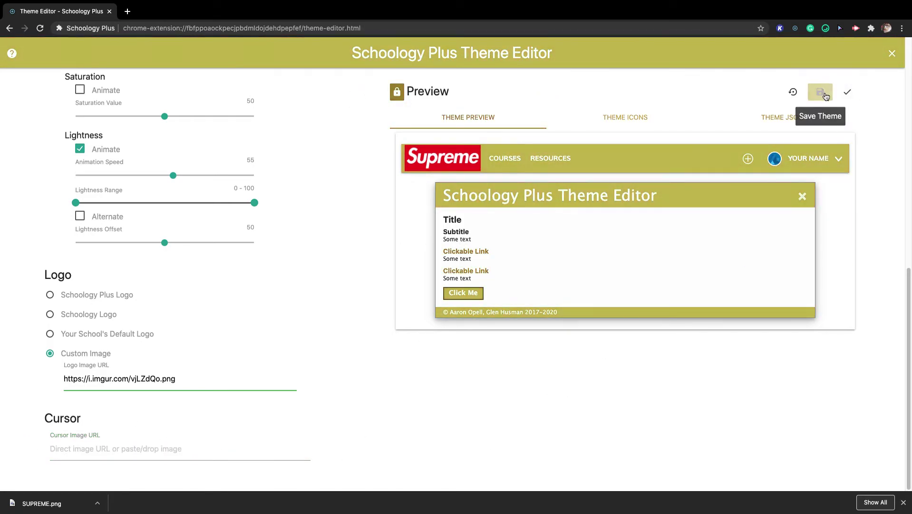
left_click(854, 91)
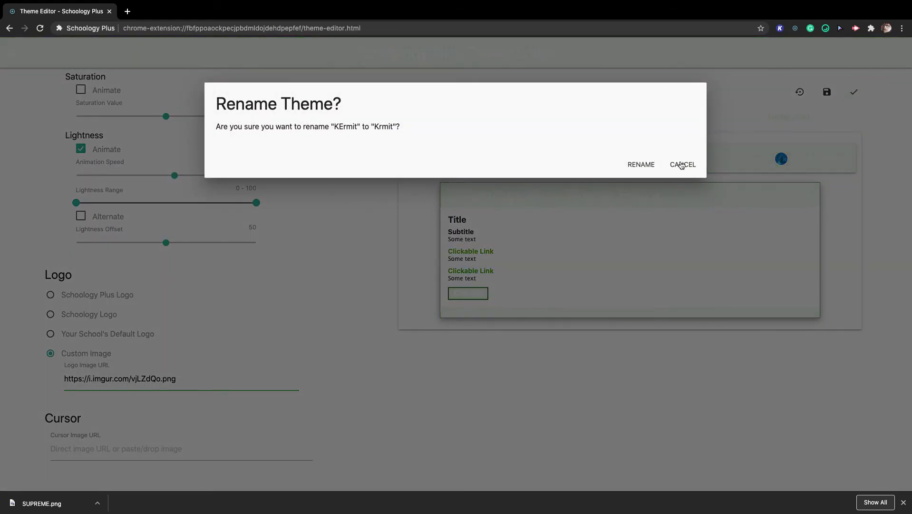
left_click(641, 165)
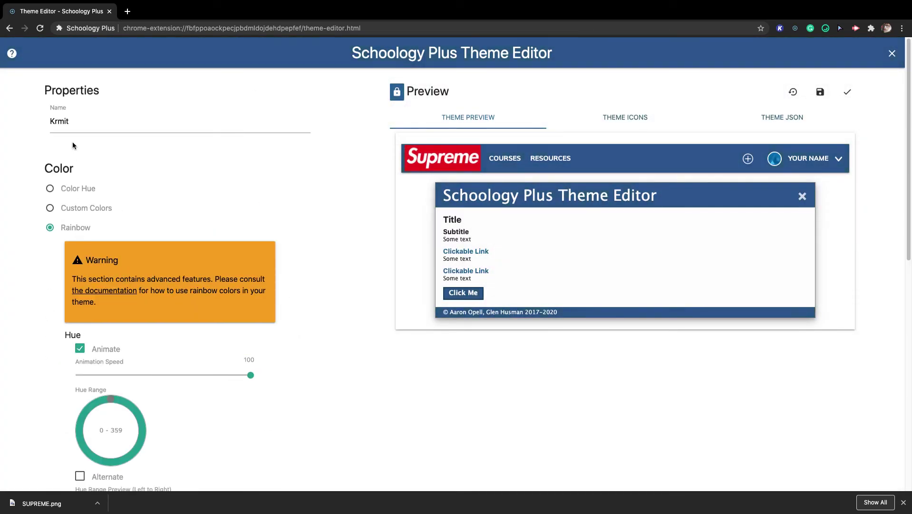
type("Supreme")
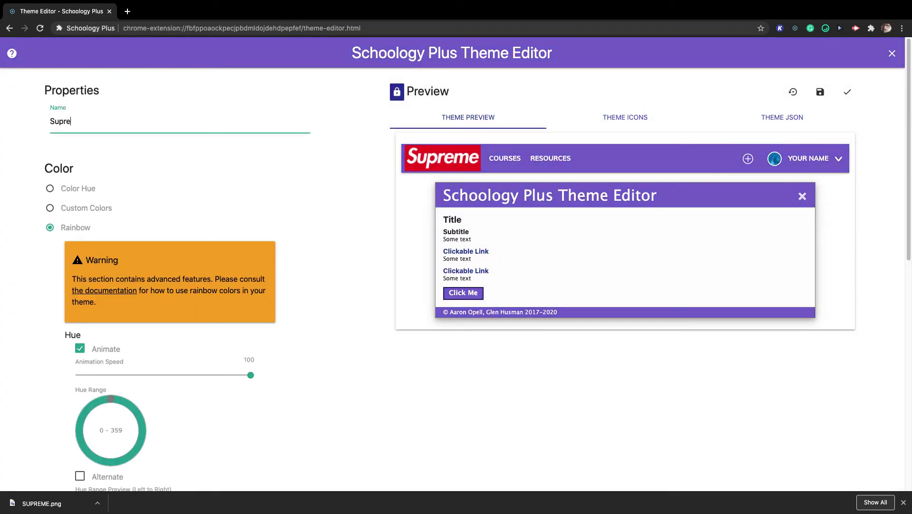
left_click(848, 91)
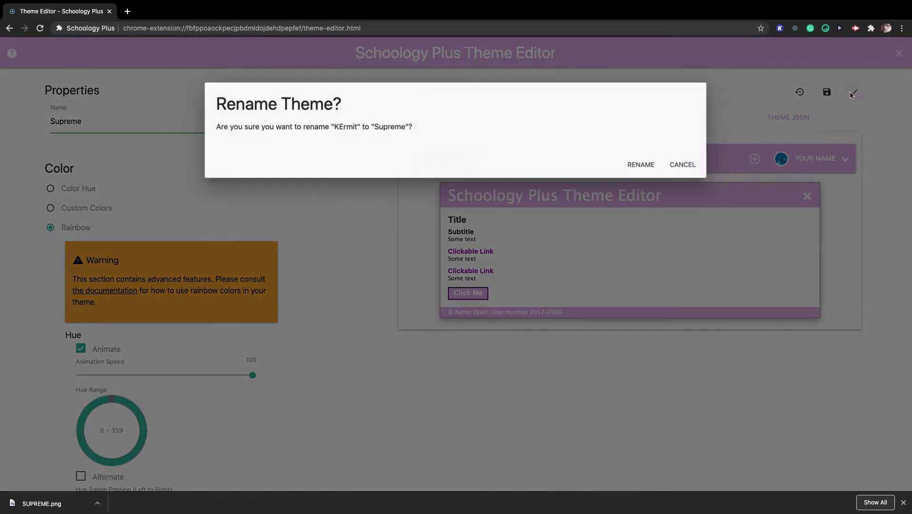
left_click(641, 165)
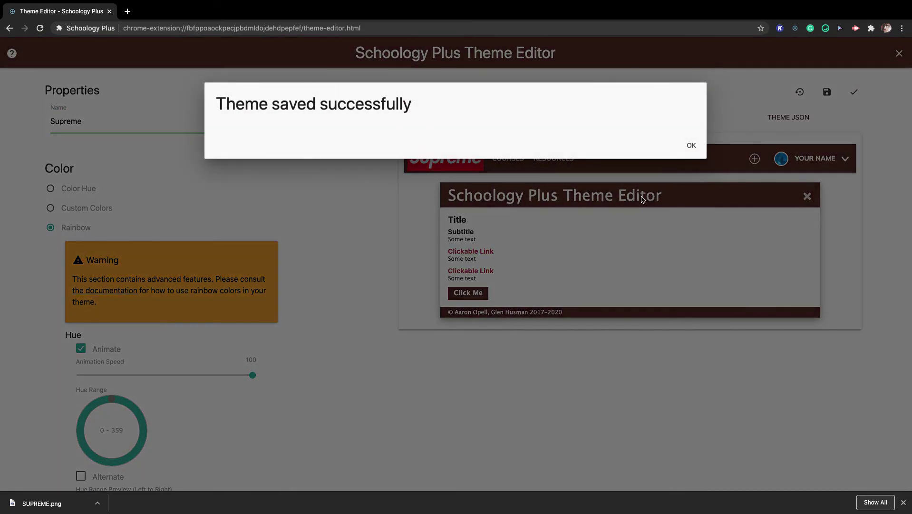
left_click(687, 146)
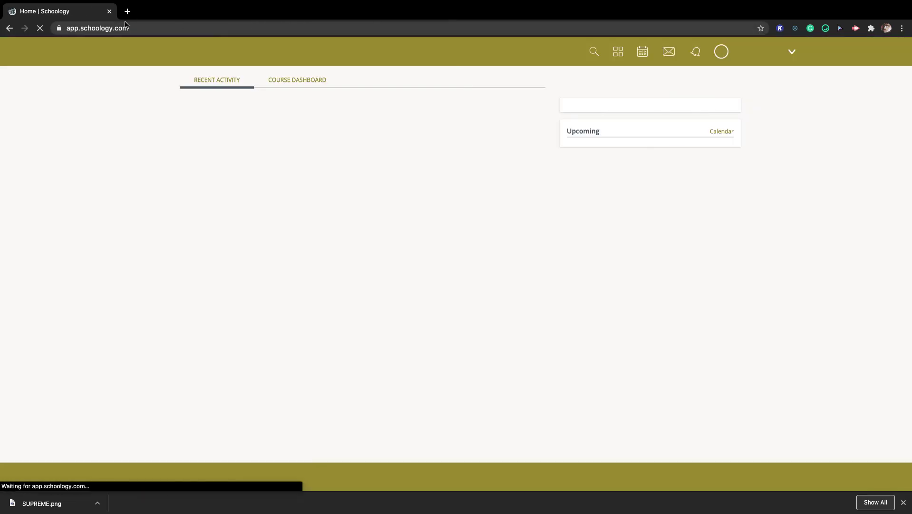